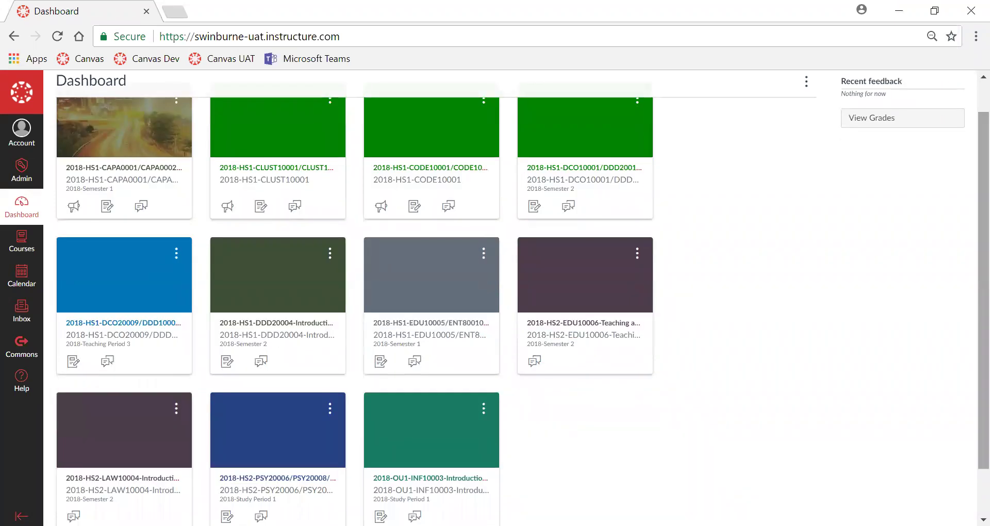
- Open the Results Moderation tool of the 2018-HS1-DCO20009/DDD10001 course
{"action": "left_click", "coordinate": [123, 285]}
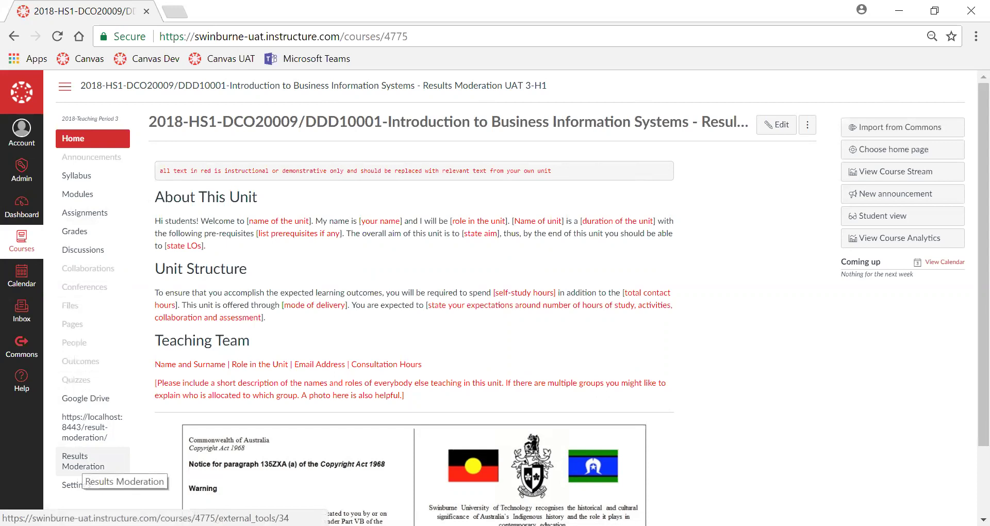
{"action": "left_click", "coordinate": [81, 464]}
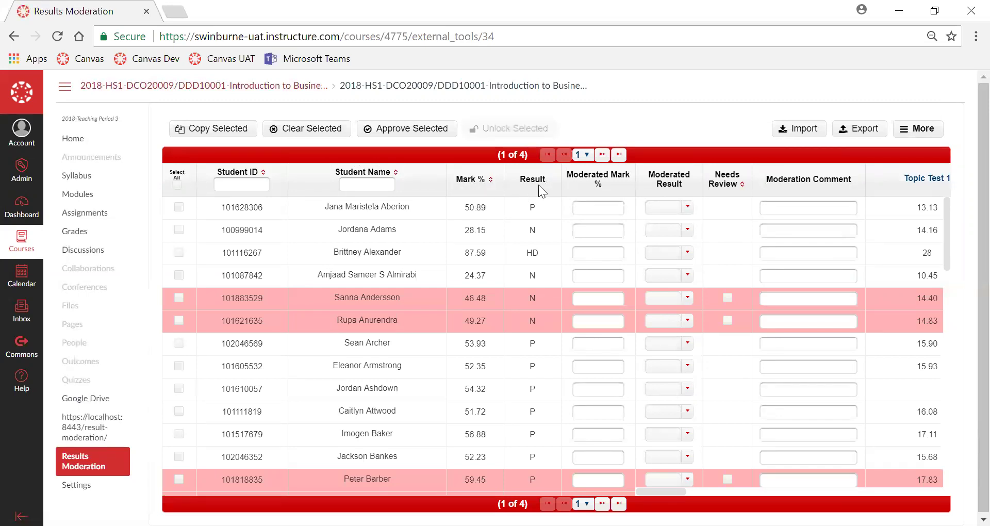
- Select all students and copy their marks and results into the moderated mark and result columns
{"action": "mouse_move", "coordinate": [531, 180]}
{"action": "left_click", "coordinate": [177, 185]}
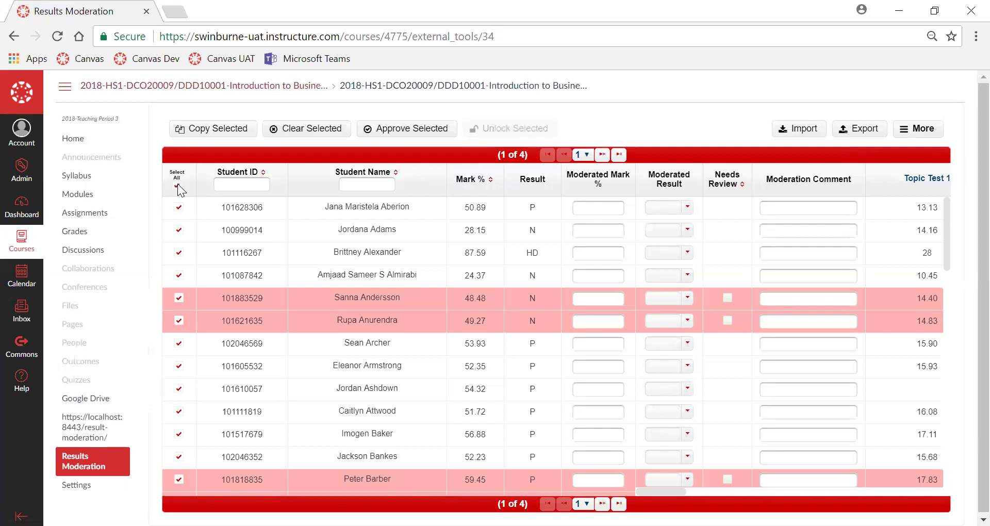
{"action": "left_click", "coordinate": [217, 129]}
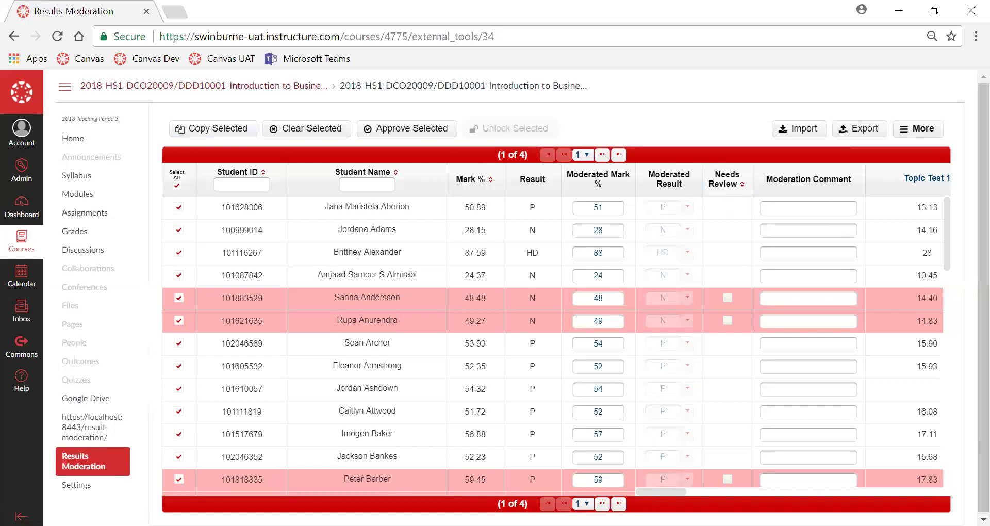
- Sort the students by Needs Review in descending order and set the first student's moderated mark to 50
{"action": "left_click", "coordinate": [727, 178]}
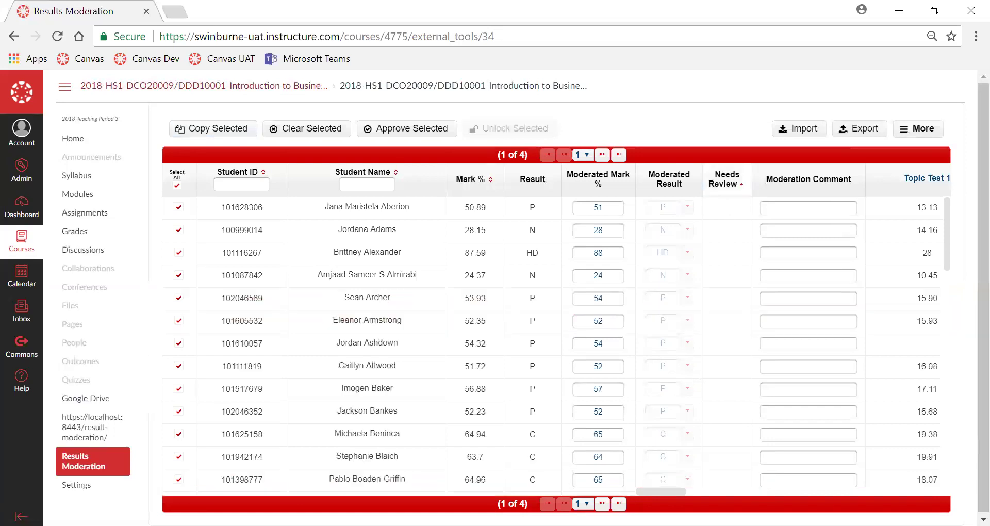
{"action": "left_click", "coordinate": [727, 179]}
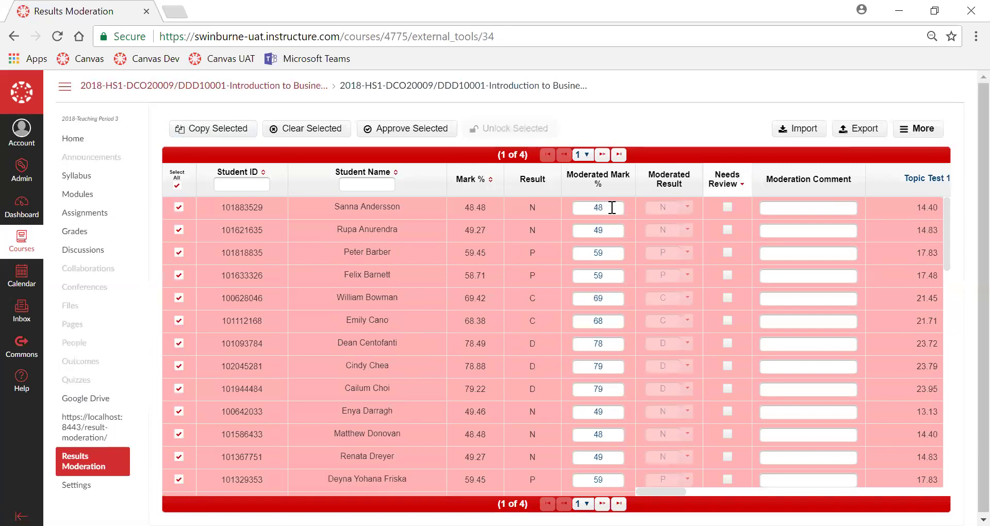
{"action": "left_click_drag", "start_coordinate": [612, 208], "coordinate": [585, 204]}
{"action": "type", "text": "50"}
{"action": "key", "text": "Return"}
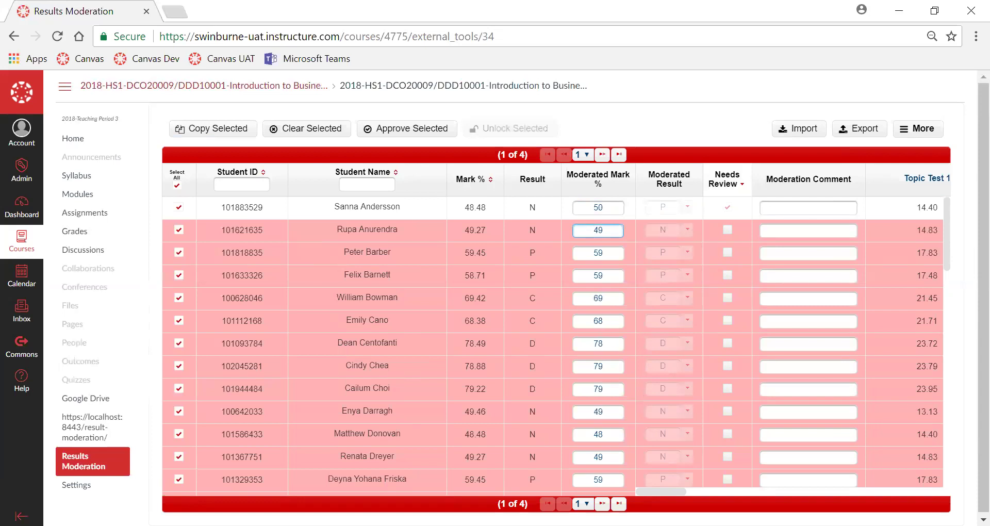
- Tick the Needs Review boxes of the second and third students, adding the moderation comment "exam review" to the second
{"action": "mouse_move", "coordinate": [661, 492]}
{"action": "left_mouse_down"}
{"action": "mouse_move", "coordinate": [828, 492]}
{"action": "mouse_move", "coordinate": [661, 492]}
{"action": "left_mouse_up"}
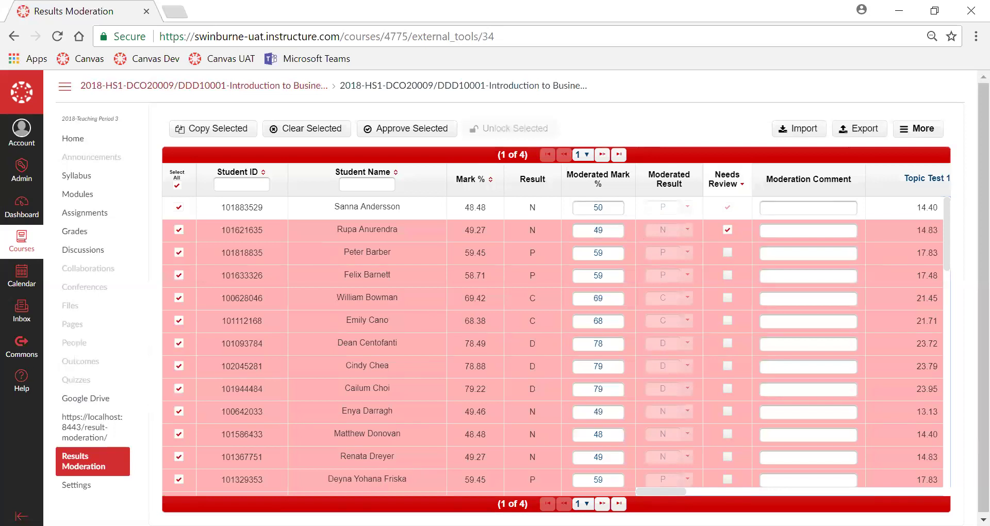
{"action": "left_click", "coordinate": [807, 230]}
{"action": "type", "text": "e"}
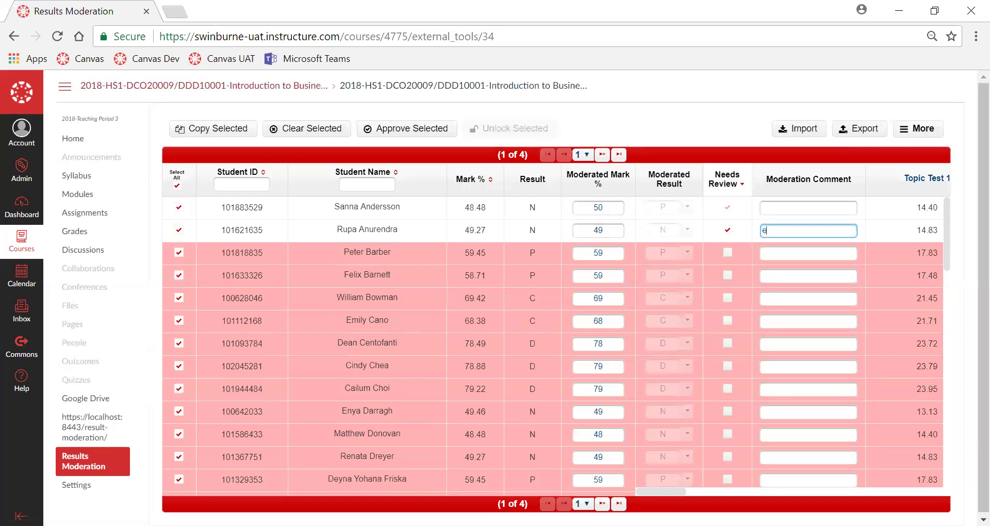
{"action": "type", "text": "xam review"}
{"action": "left_click", "coordinate": [726, 252]}
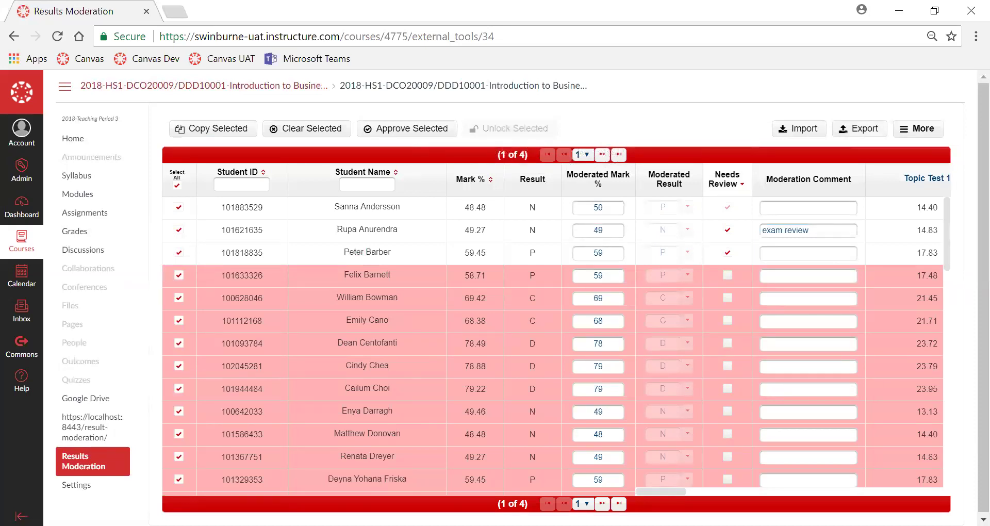
- Export the moderation results as a CSV file and open the downloaded file in Excel
{"action": "left_click", "coordinate": [859, 129]}
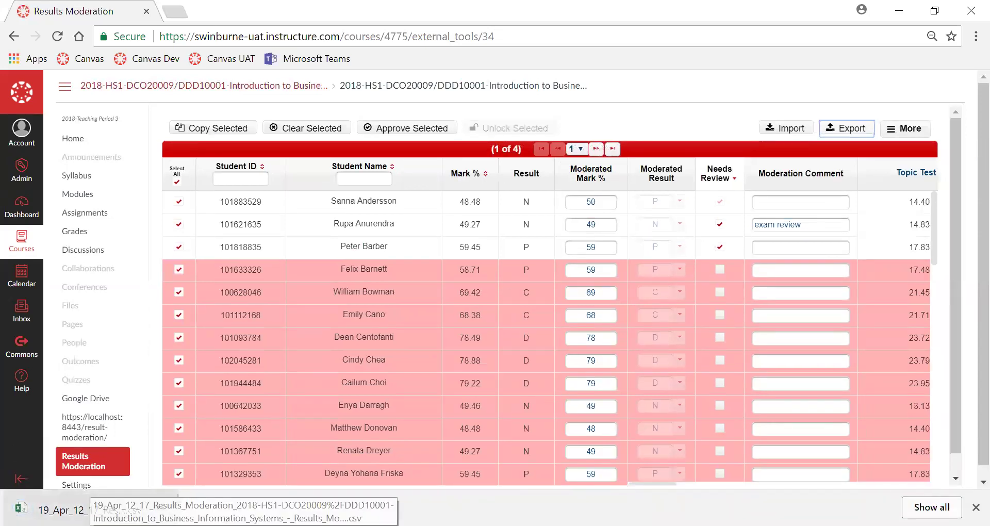
{"action": "left_click", "coordinate": [83, 508]}
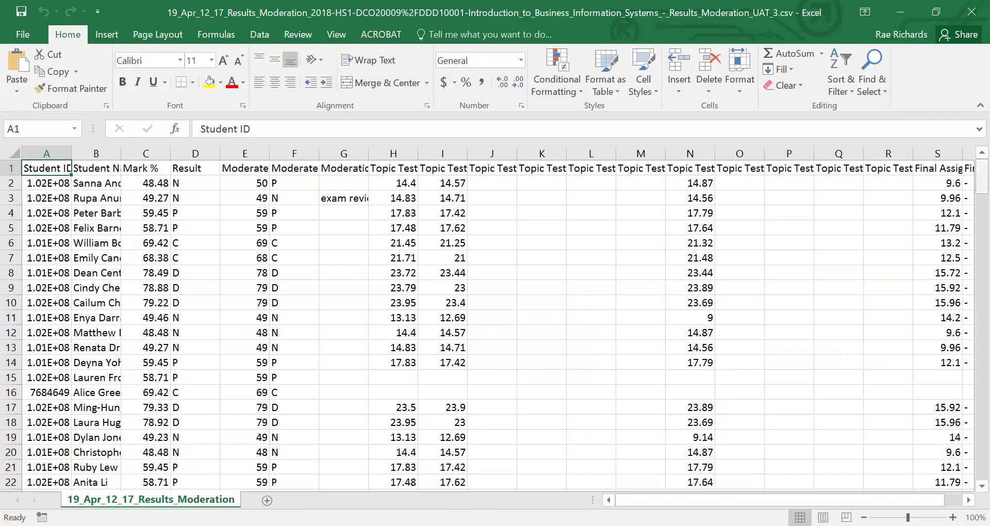
- Enter the formula =C2+1 as the moderated mark in E2 and fill it down to E199
{"action": "mouse_move", "coordinate": [981, 175]}
{"action": "left_mouse_down"}
{"action": "mouse_move", "coordinate": [981, 462]}
{"action": "mouse_move", "coordinate": [981, 175]}
{"action": "left_mouse_up"}
{"action": "left_click", "coordinate": [239, 184]}
{"action": "type", "text": "="}
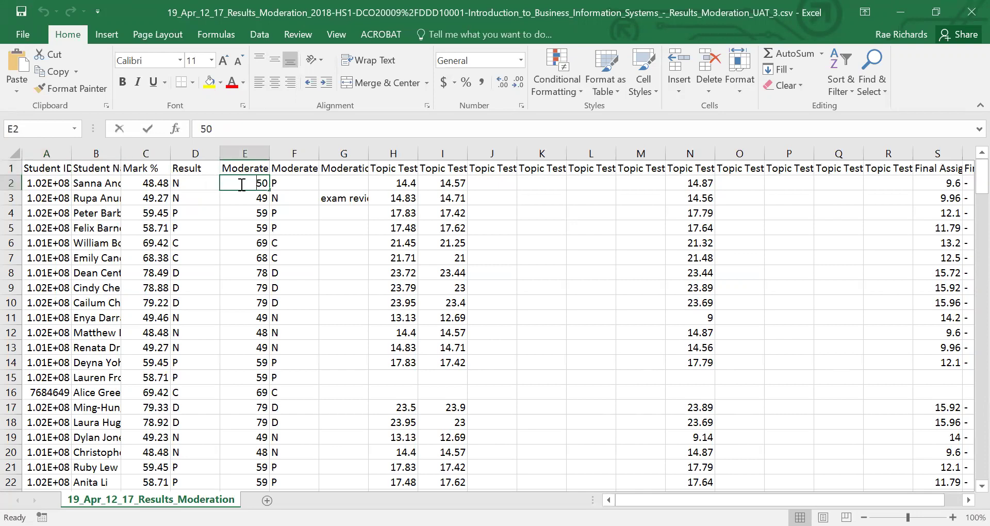
{"action": "key", "text": "Left"}
{"action": "key", "text": "Left"}
{"action": "type", "text": "+1"}
{"action": "key", "text": "Return"}
{"action": "left_click", "coordinate": [239, 183]}
{"action": "left_click_drag", "start_coordinate": [270, 193], "coordinate": [274, 454]}
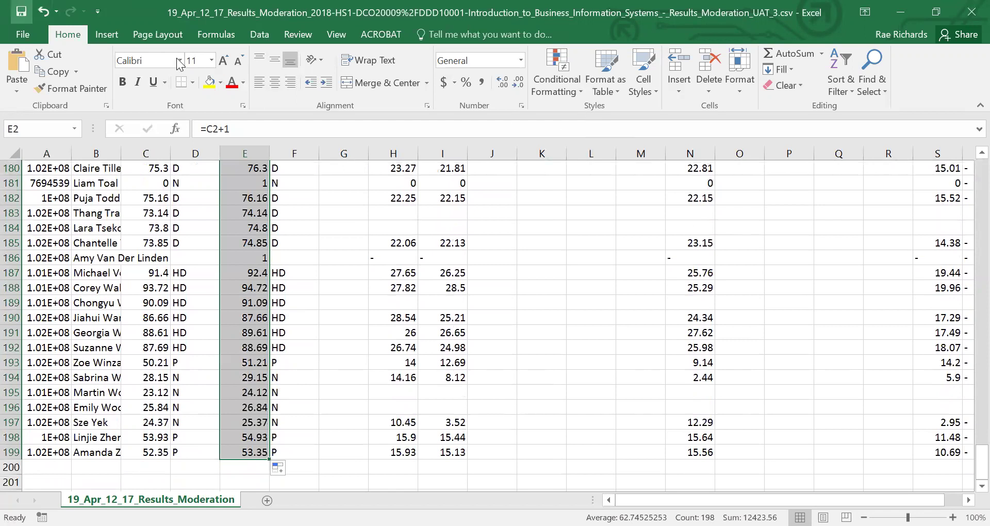
- Save the workbook, keeping the CSV format, and switch back to Canvas in Chrome
{"action": "key", "text": "ctrl+s"}
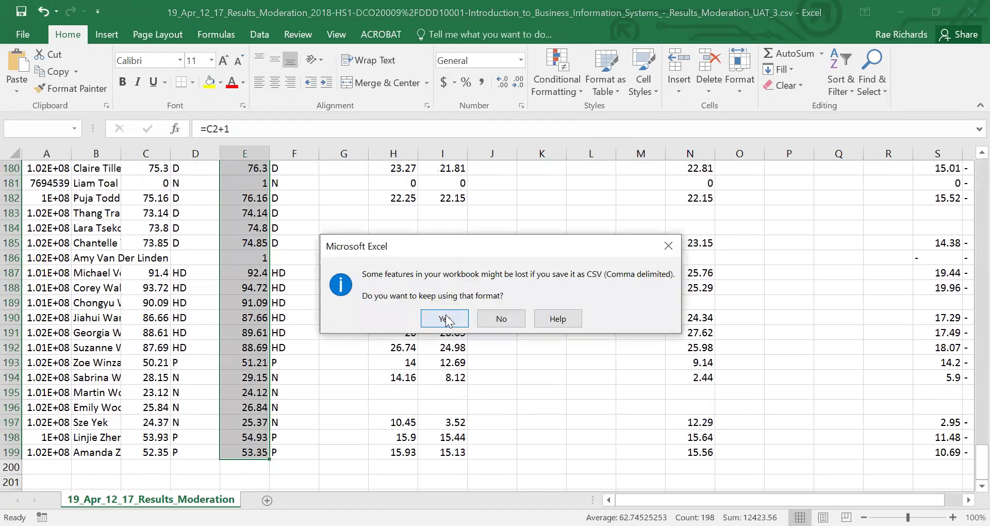
{"action": "left_click", "coordinate": [444, 316]}
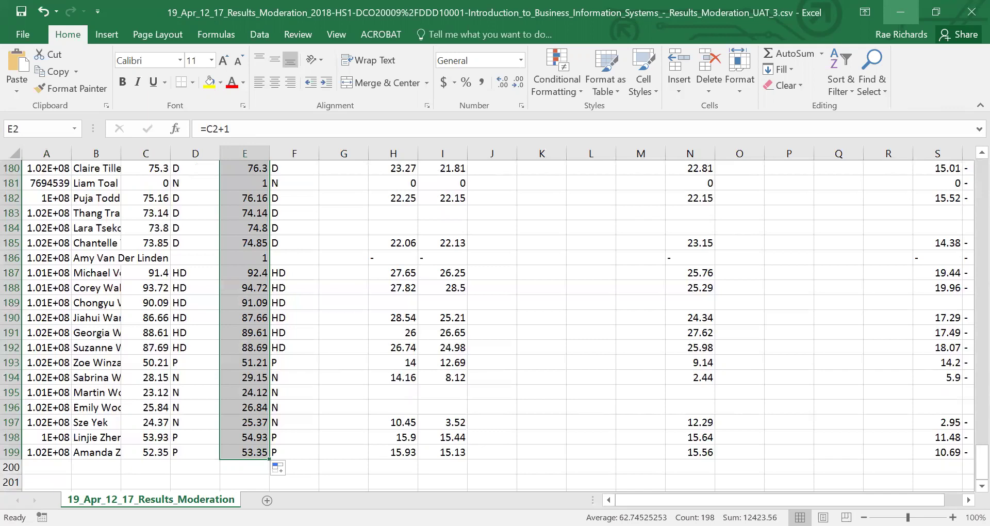
{"action": "left_click", "coordinate": [901, 12]}
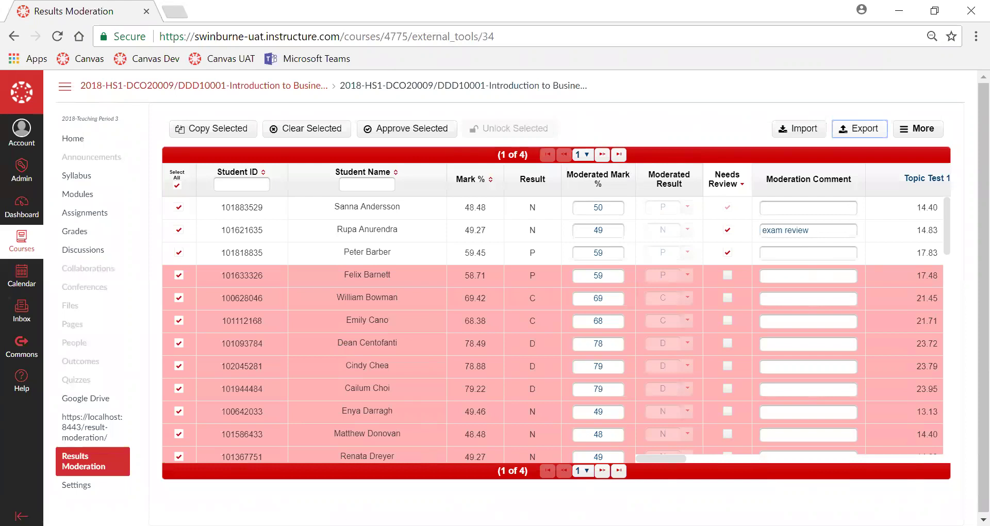
- Sort the students by Mark % ascending and import the edited 19_Apr_12_17_Results_Moderation CSV file from Downloads
{"action": "left_click", "coordinate": [481, 181]}
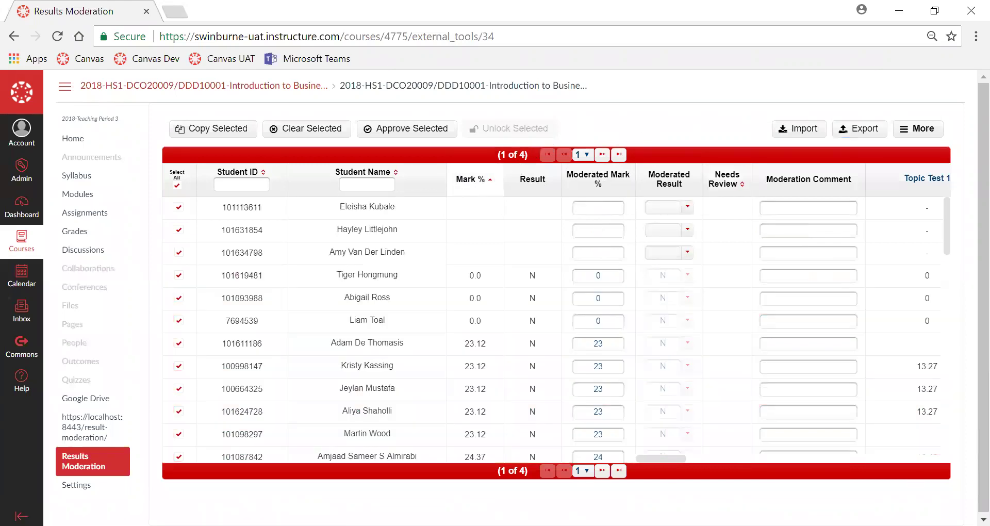
{"action": "left_click", "coordinate": [798, 128]}
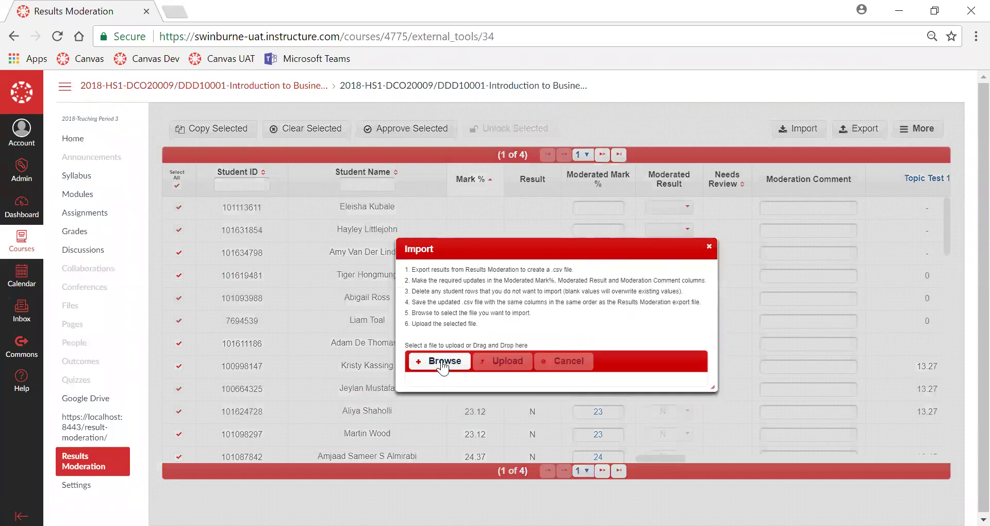
{"action": "left_click", "coordinate": [442, 360]}
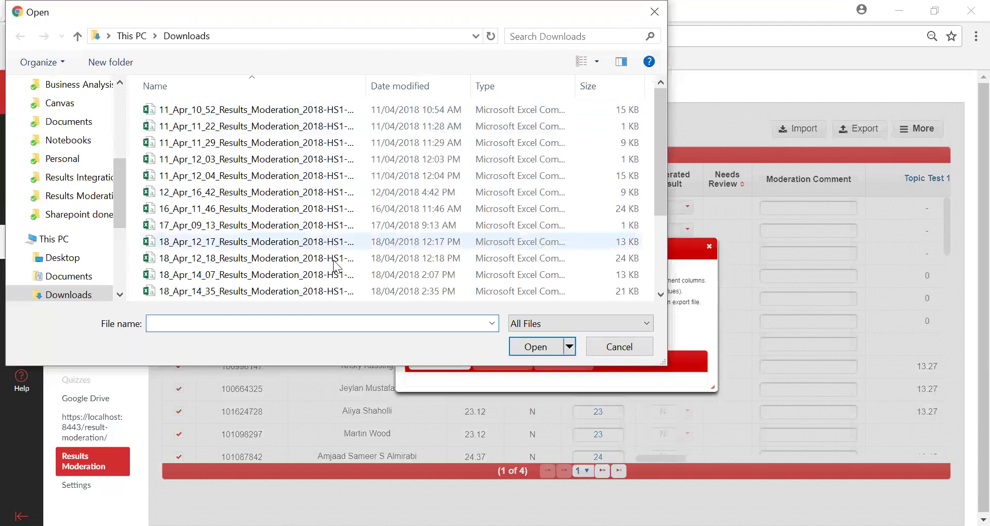
{"action": "scroll", "coordinate": [639, 272], "scroll_direction": "down", "scroll_amount": 3}
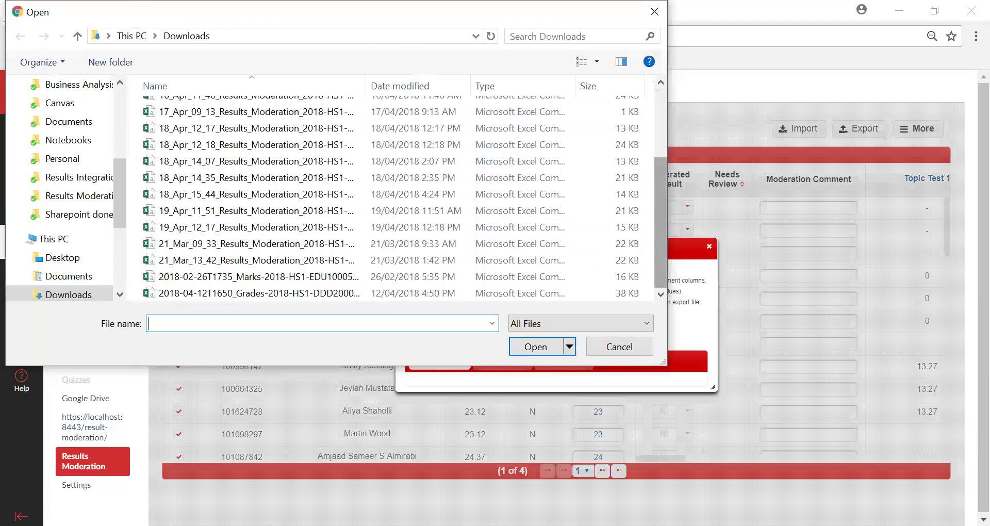
{"action": "left_click", "coordinate": [255, 228]}
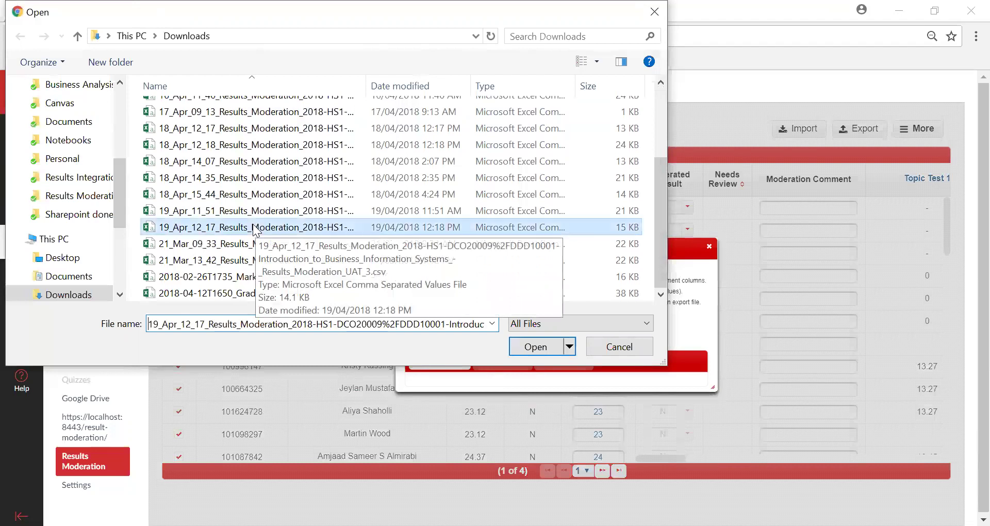
{"action": "left_click", "coordinate": [525, 345]}
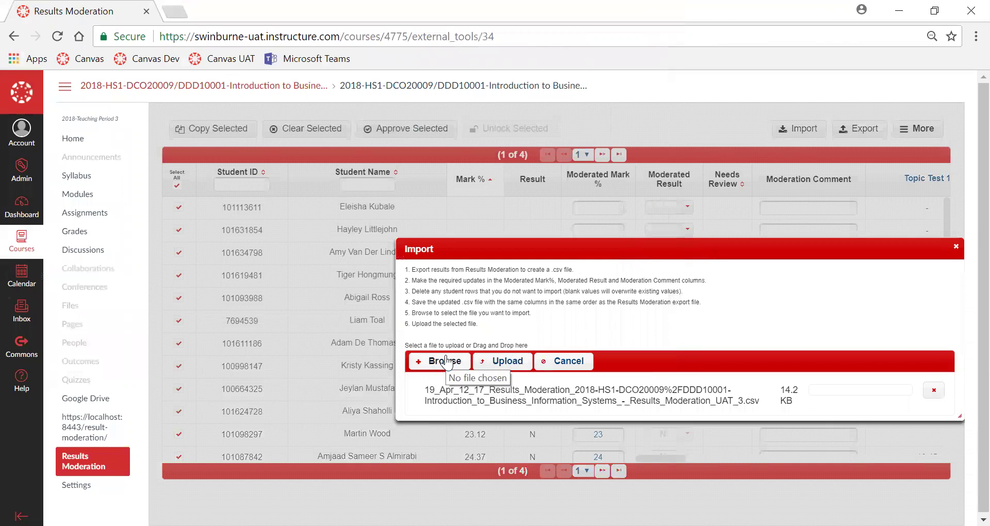
{"action": "left_click", "coordinate": [504, 363]}
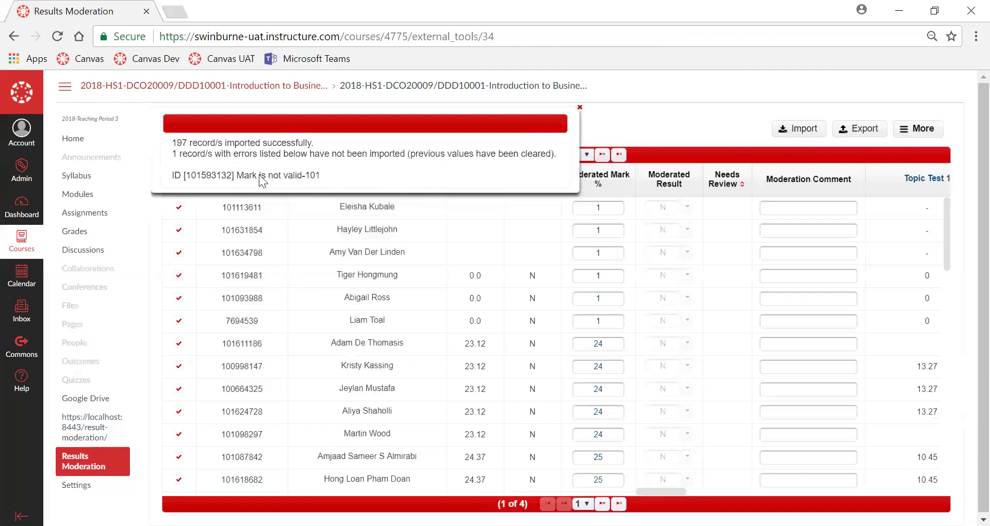
{"action": "left_click", "coordinate": [579, 108]}
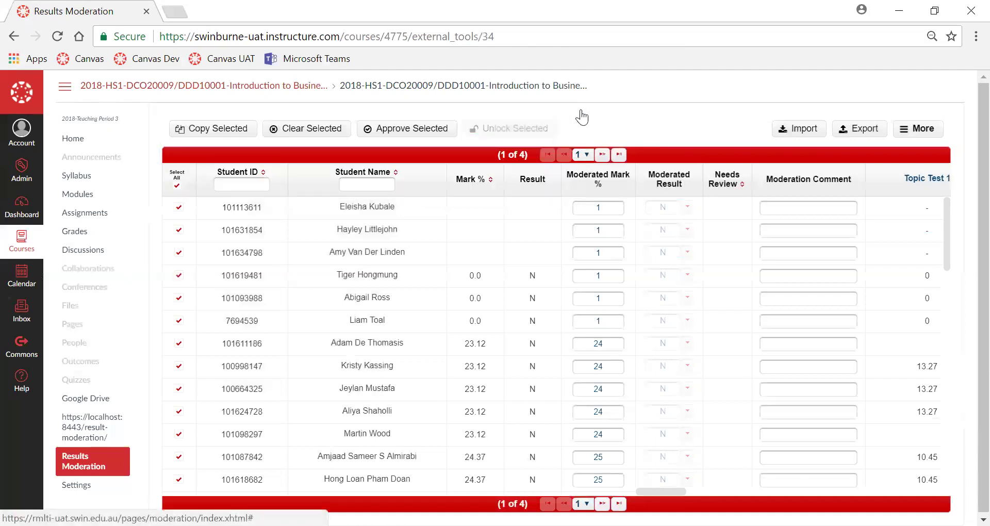
- Sort the students by Mark % in descending order and set the top student's moderated mark to 100
{"action": "left_click", "coordinate": [487, 184]}
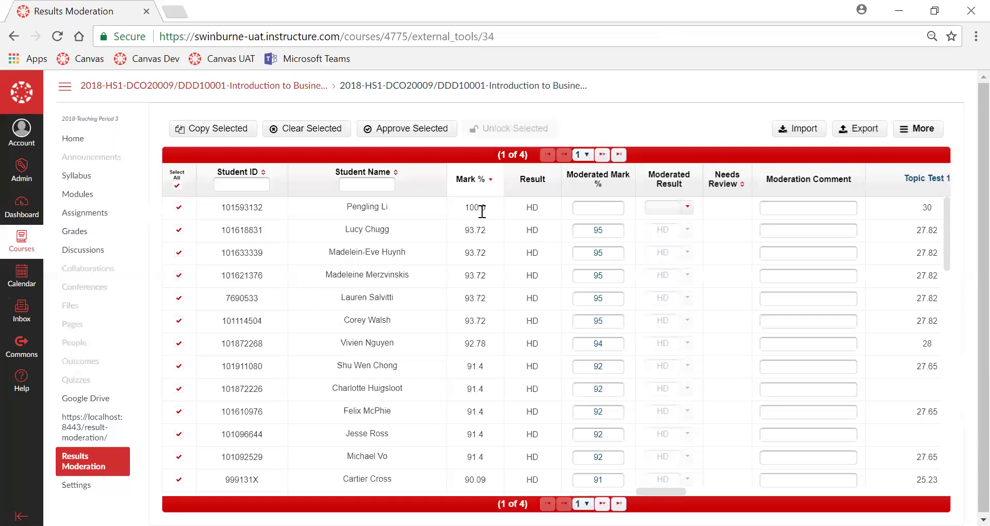
{"action": "left_click", "coordinate": [589, 208]}
{"action": "type", "text": "100"}
{"action": "key", "text": "Tab"}
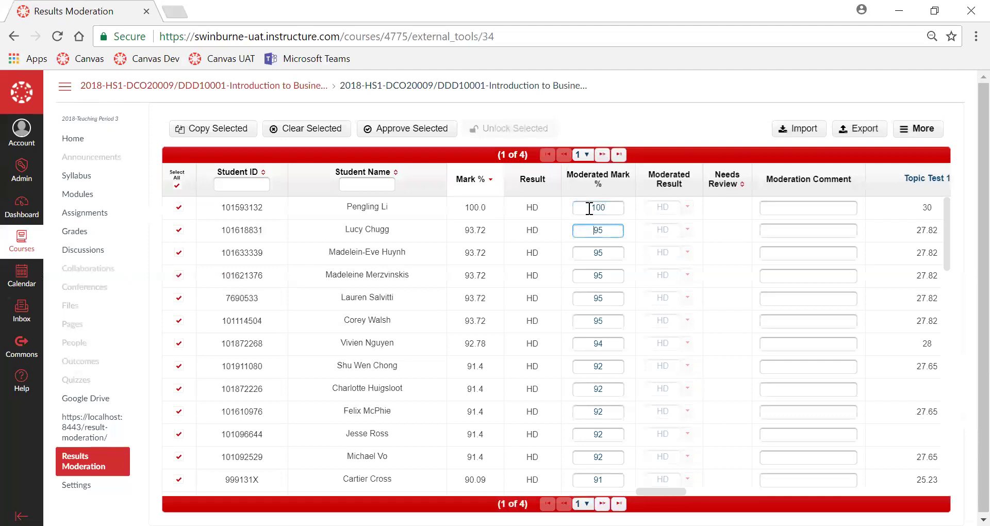
- Sort the student list by Needs Review in descending order
{"action": "left_click", "coordinate": [733, 185]}
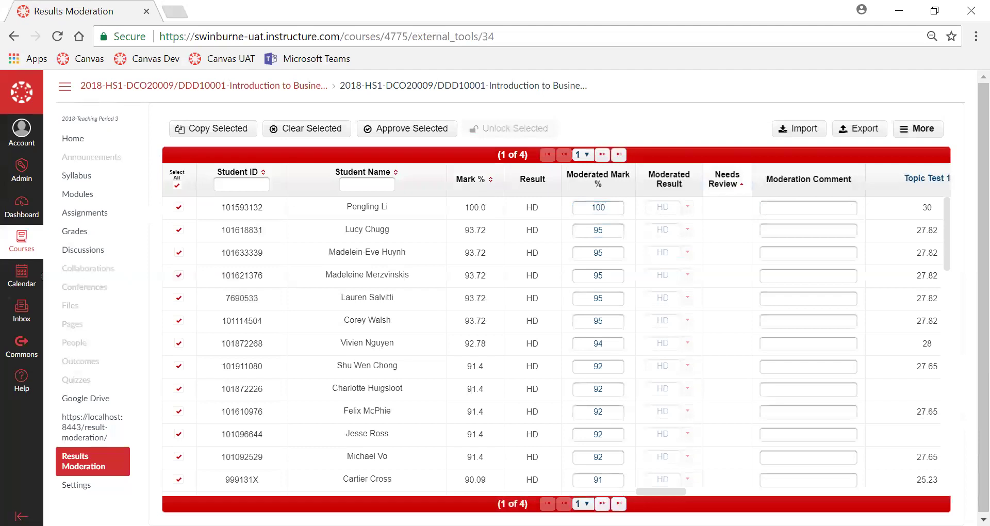
{"action": "left_click", "coordinate": [734, 185]}
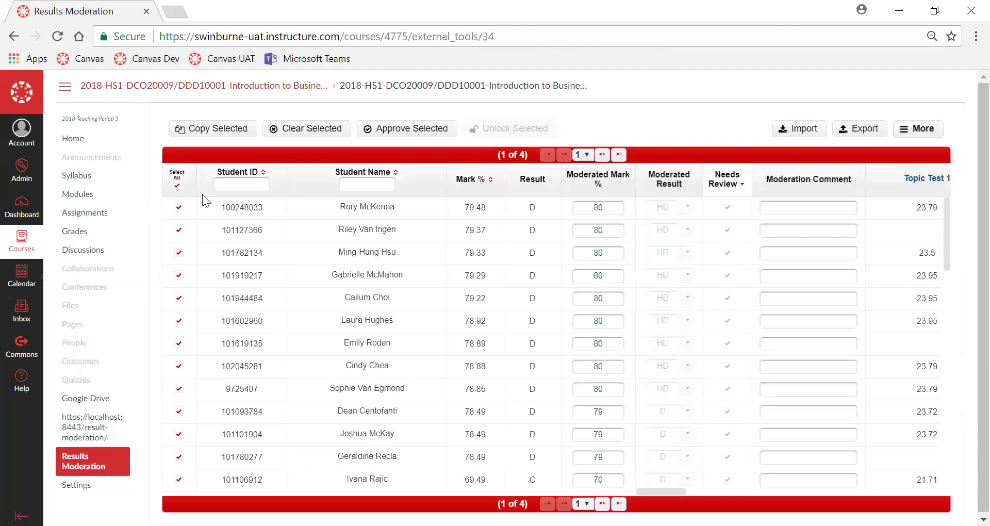
{"action": "left_click", "coordinate": [394, 135]}
- View the Grade Distribution Report for the course and return to the moderation table
{"action": "left_click", "coordinate": [918, 129]}
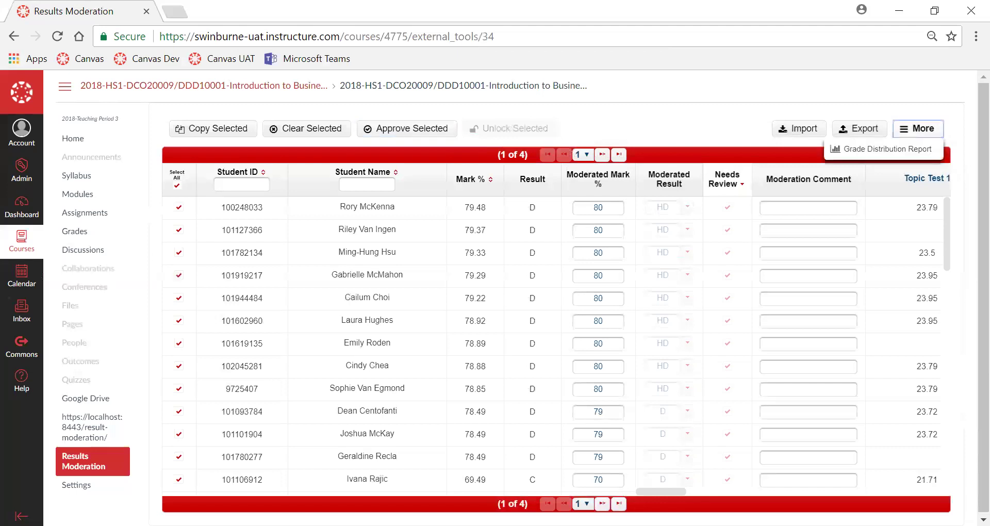
{"action": "left_click", "coordinate": [887, 149]}
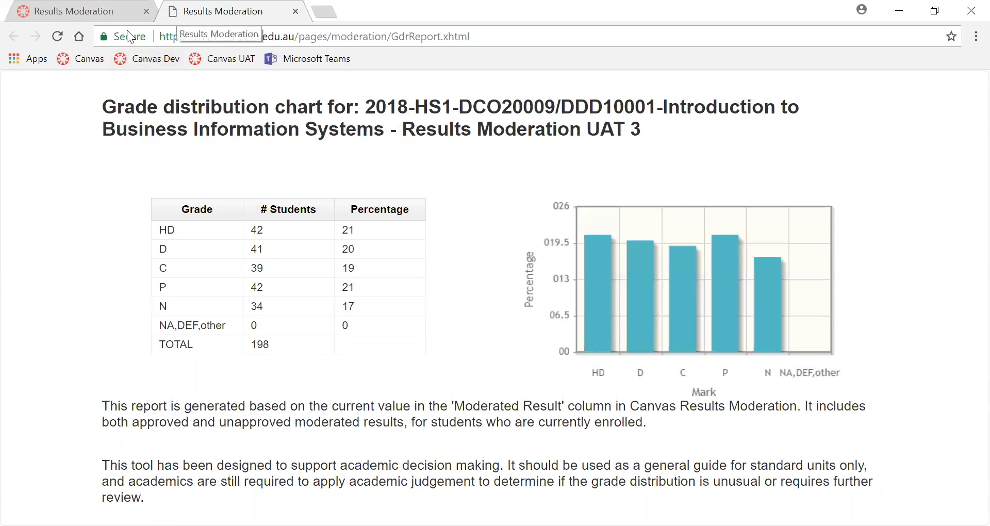
{"action": "key", "text": "ctrl+shift+Tab"}
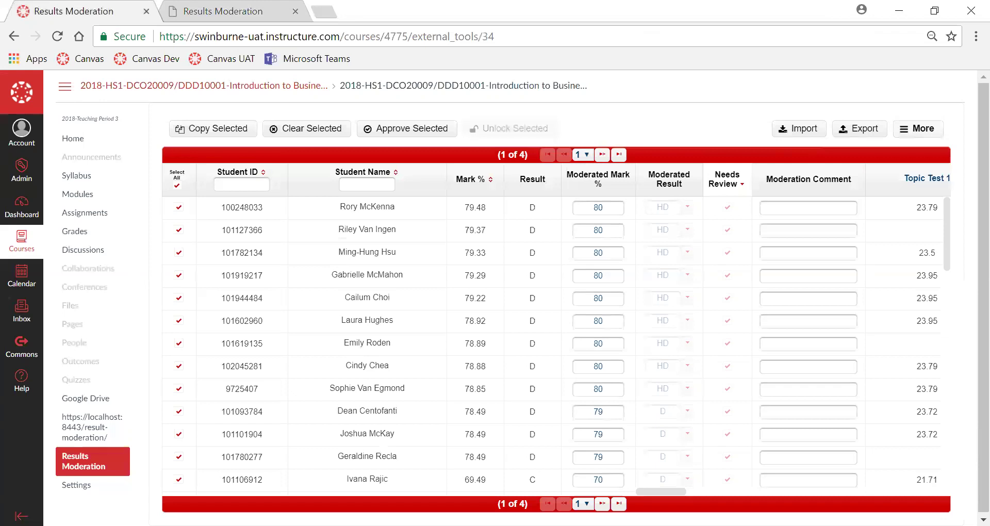
{"action": "left_click", "coordinate": [918, 129]}
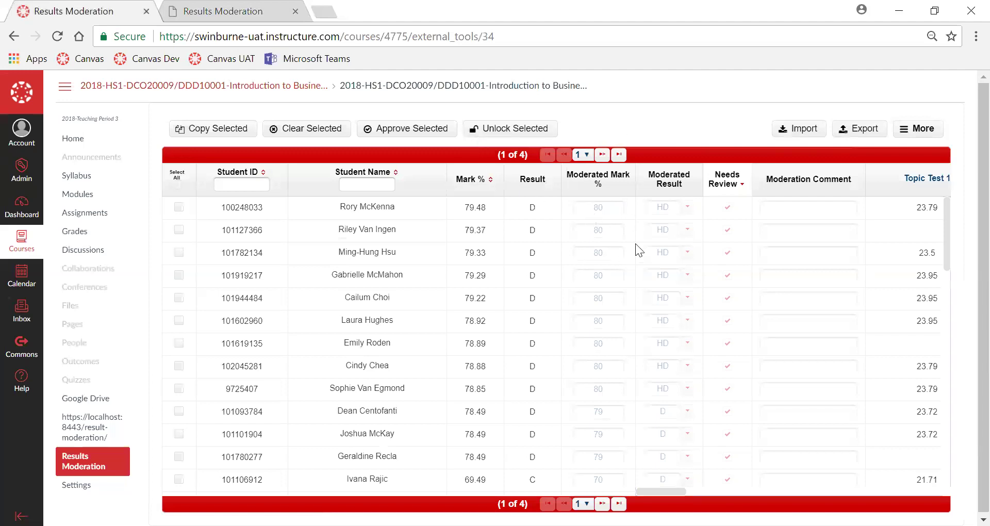
- Unlock the approved result of the first student in the list and accept making changes
{"action": "left_click", "coordinate": [178, 207]}
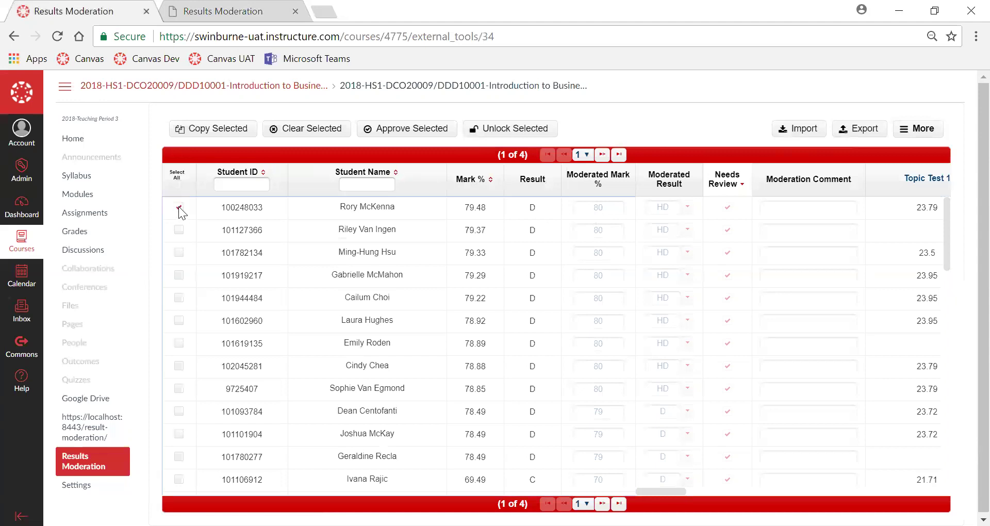
{"action": "left_click", "coordinate": [500, 135]}
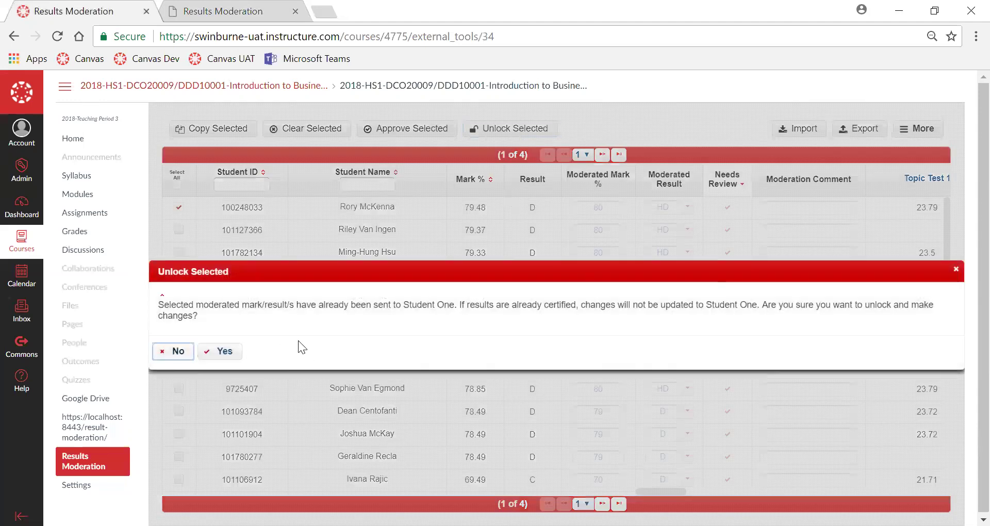
{"action": "left_click", "coordinate": [215, 354]}
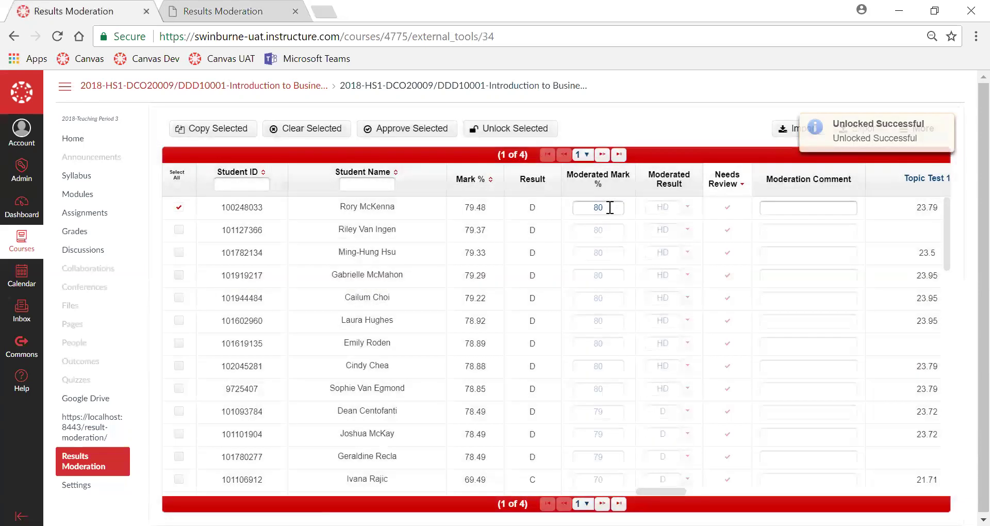
- Set the first student's moderated mark to 79 and flag the row as needing review
{"action": "double_click", "coordinate": [591, 207]}
{"action": "type", "text": "79"}
{"action": "key", "text": "Tab"}
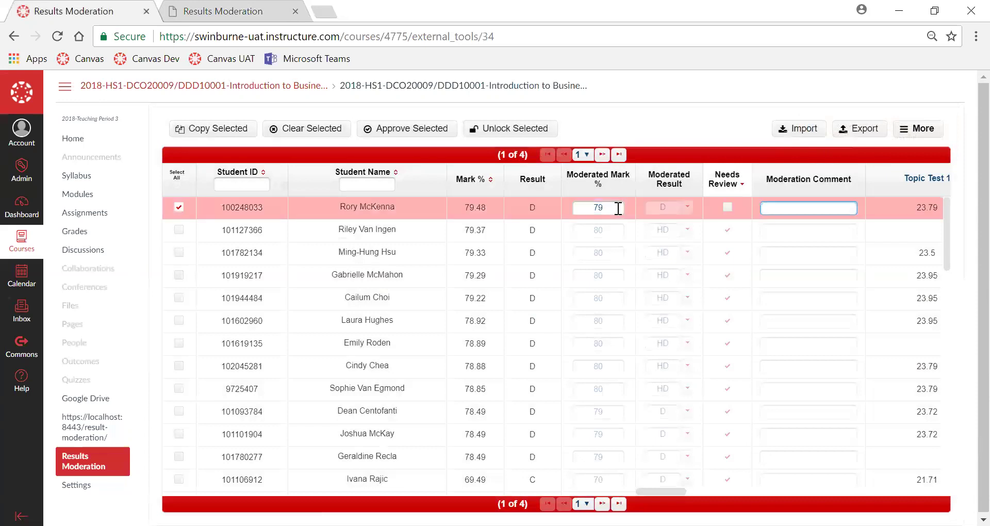
{"action": "left_click", "coordinate": [727, 208]}
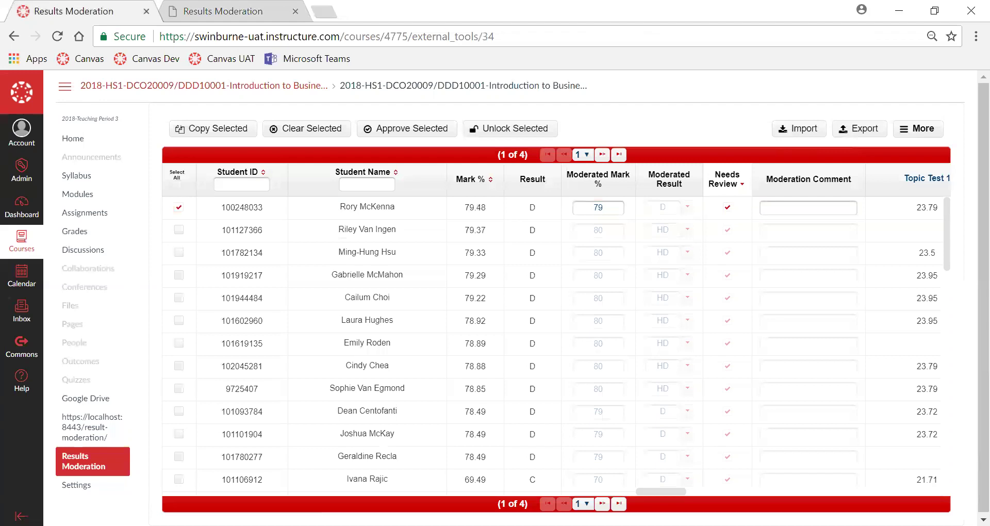
- Clear the first student's moderated mark and set the moderated result to NA
{"action": "left_click", "coordinate": [610, 210]}
{"action": "key", "text": "BackSpace"}
{"action": "key", "text": "BackSpace"}
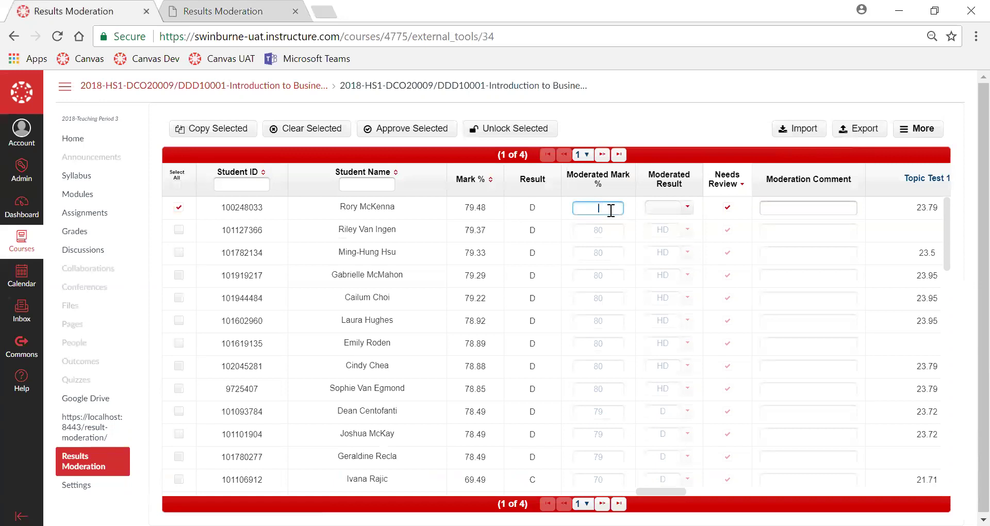
{"action": "key", "text": "Tab"}
{"action": "left_click", "coordinate": [687, 208]}
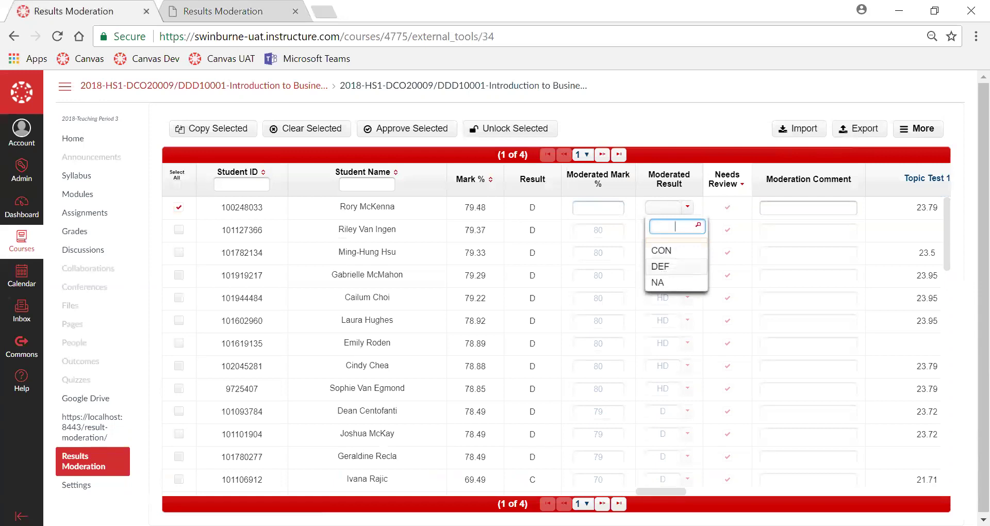
{"action": "left_click", "coordinate": [657, 282]}
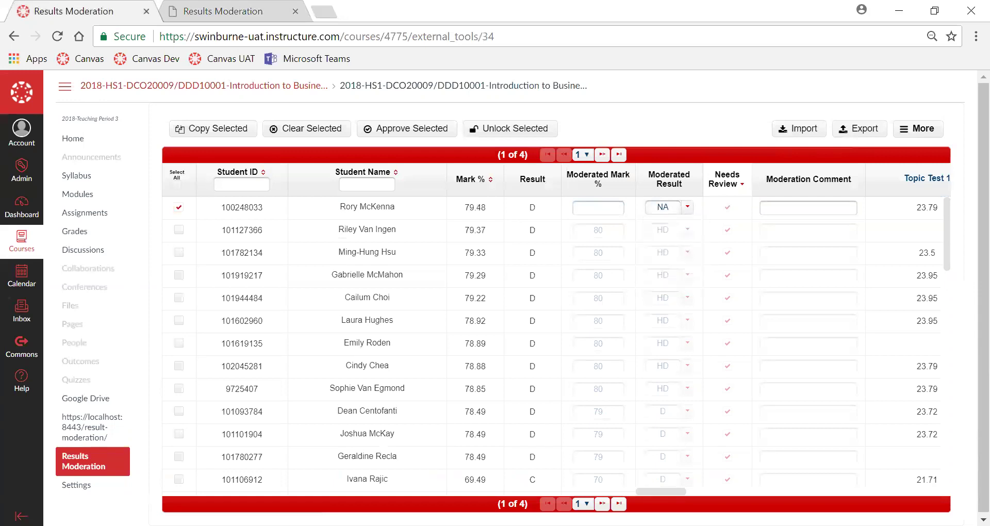